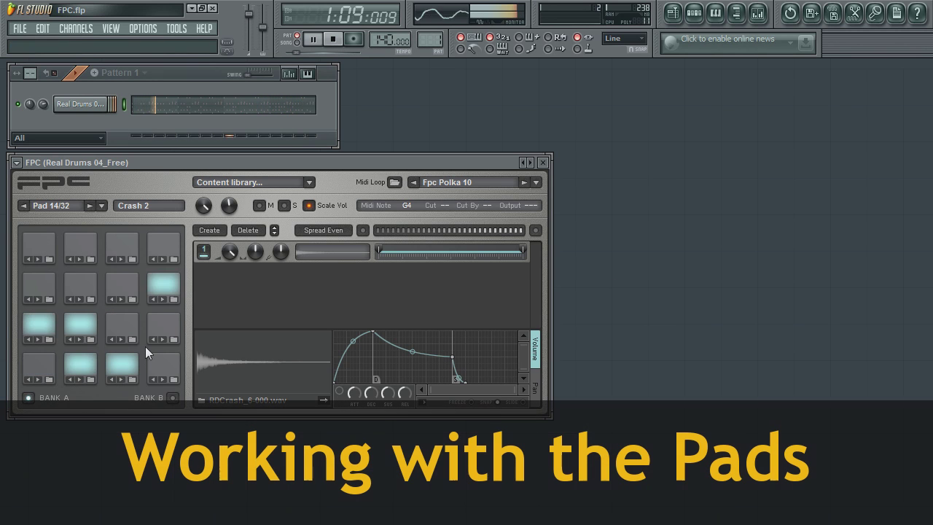
- Flip the pads to Bank B and back to Bank A, then stop the playing drum pattern
{"action": "left_click", "coordinate": [172, 397]}
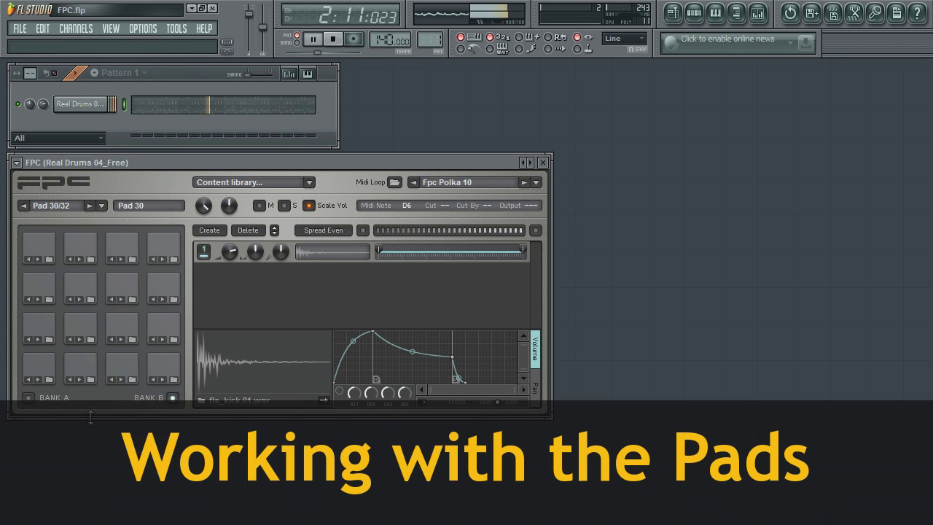
{"action": "left_click", "coordinate": [28, 397]}
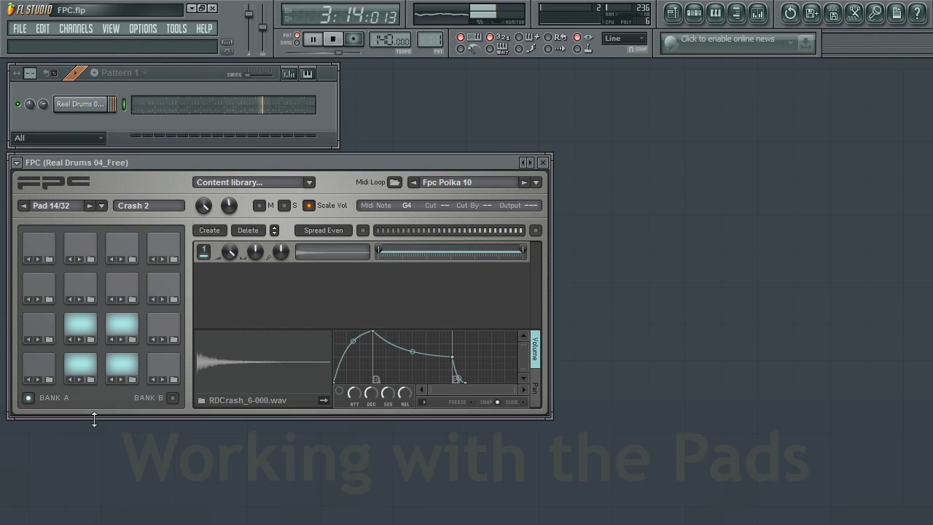
{"action": "left_click", "coordinate": [333, 40]}
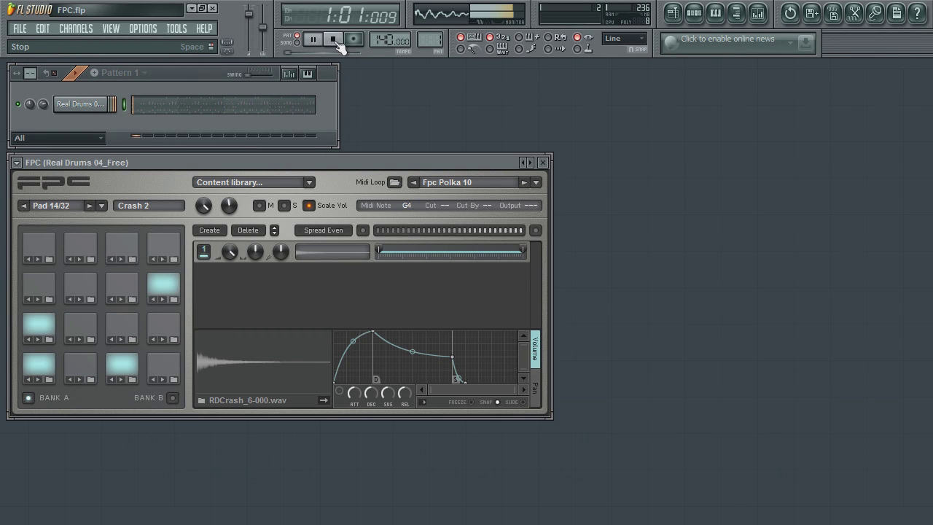
- Audition Crash 2, pads 15 and 16, the Low, Mid and Hi Toms, Snare 2 and the hi-hats
{"action": "left_click", "coordinate": [78, 251]}
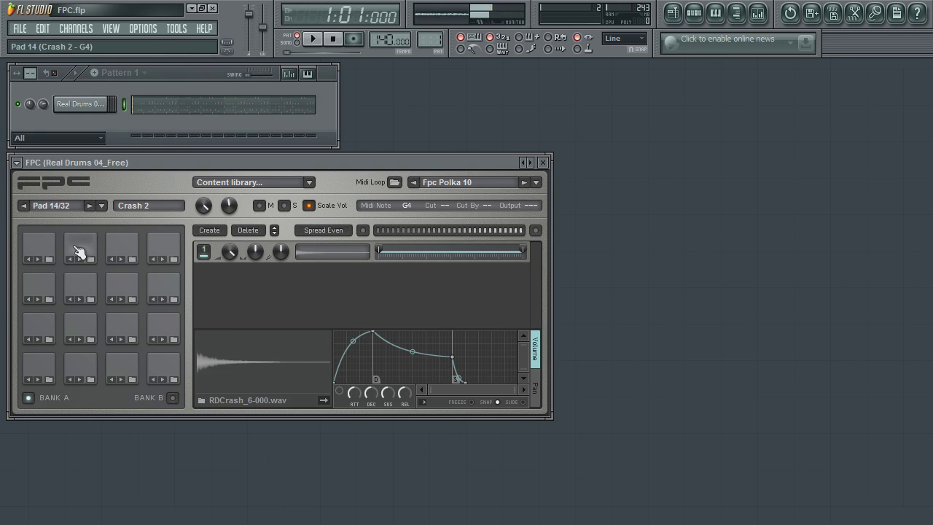
{"action": "left_click", "coordinate": [121, 246]}
{"action": "left_click", "coordinate": [163, 248]}
{"action": "left_click", "coordinate": [117, 295]}
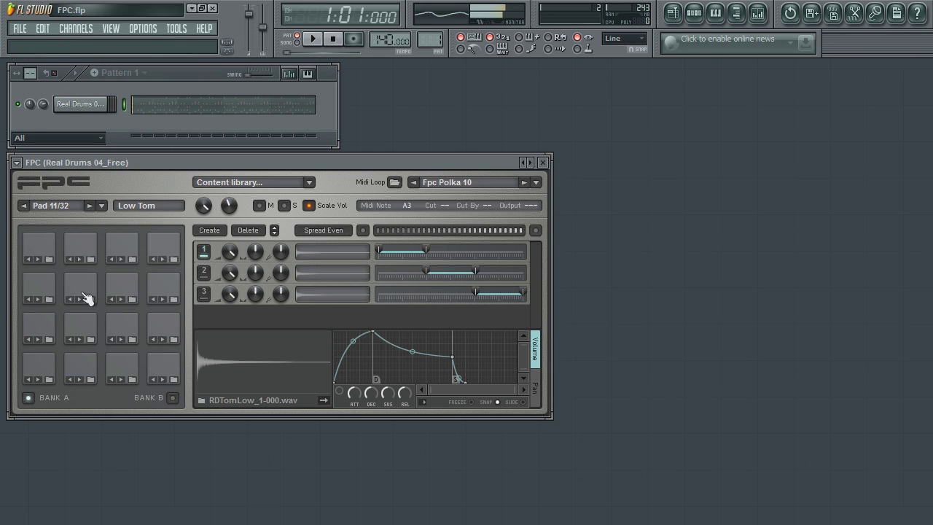
{"action": "left_click", "coordinate": [85, 295]}
{"action": "left_click", "coordinate": [43, 292]}
{"action": "left_click", "coordinate": [79, 327]}
{"action": "left_click", "coordinate": [135, 332]}
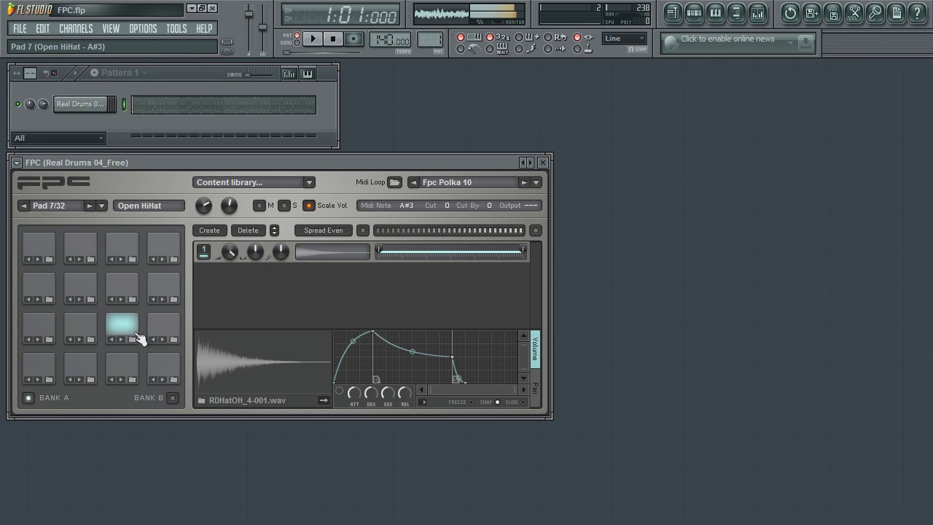
{"action": "left_click", "coordinate": [162, 334]}
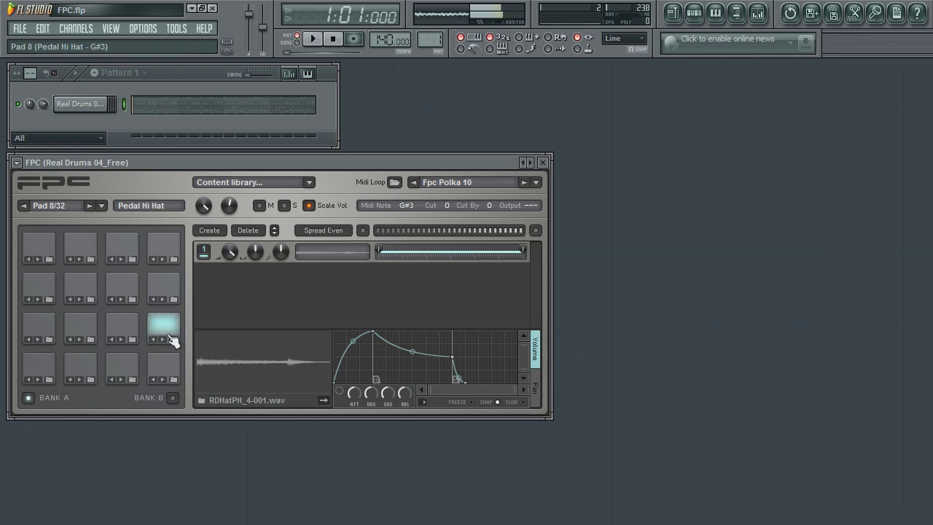
- Audition Ride Bell and Cowbell, finishing on Low Tom pad 11 to show its three layers
{"action": "left_click", "coordinate": [175, 249]}
{"action": "left_click", "coordinate": [167, 295]}
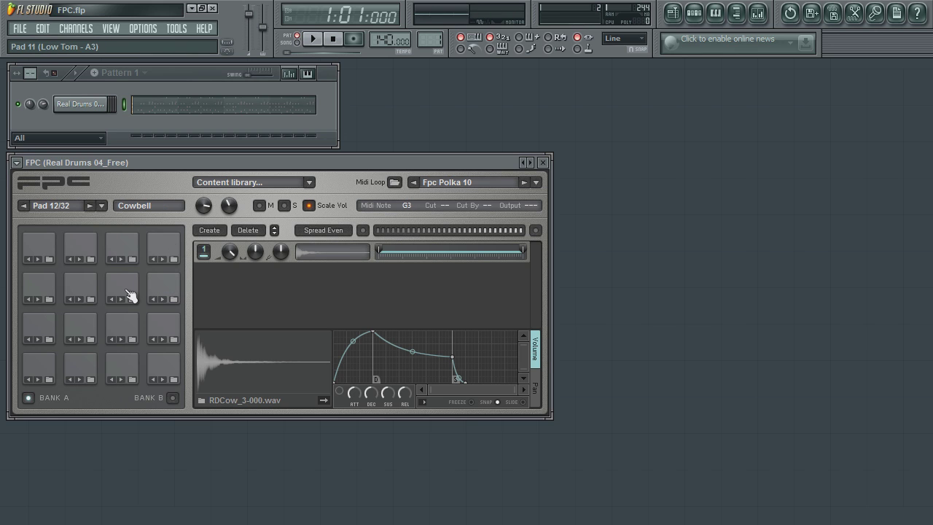
{"action": "left_click", "coordinate": [127, 292]}
{"action": "left_click", "coordinate": [127, 292]}
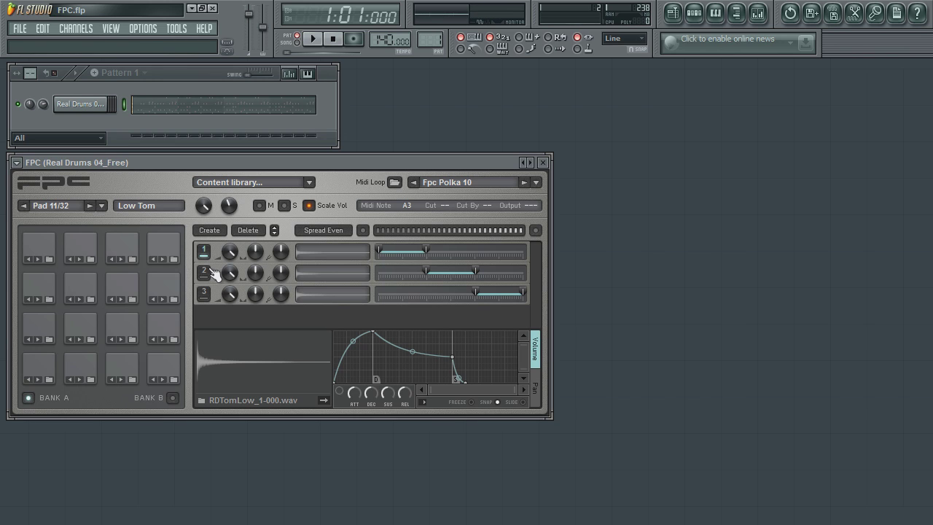
{"action": "left_click", "coordinate": [102, 206]}
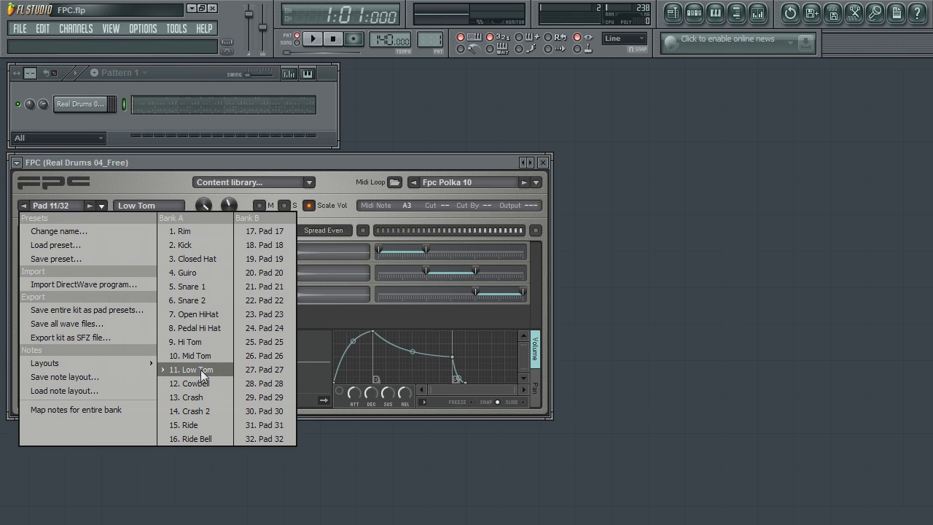
{"action": "left_click", "coordinate": [201, 317]}
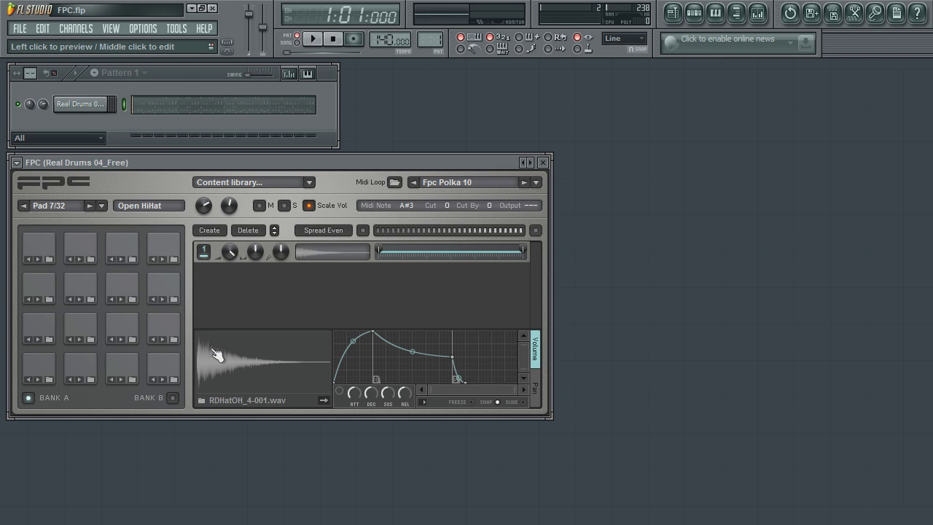
{"action": "left_click", "coordinate": [90, 207]}
{"action": "left_click", "coordinate": [90, 206]}
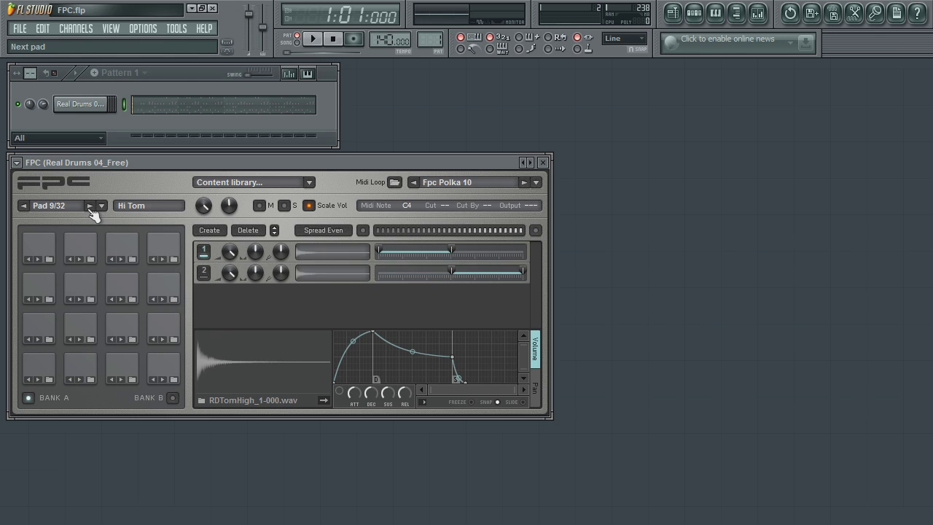
{"action": "left_click", "coordinate": [91, 207]}
{"action": "left_click", "coordinate": [90, 206]}
{"action": "left_click", "coordinate": [91, 206]}
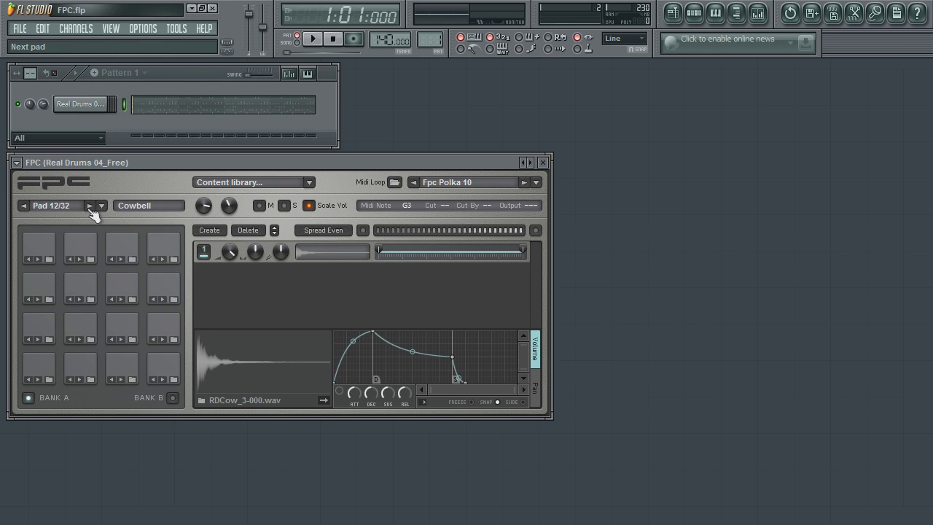
{"action": "left_click", "coordinate": [23, 205]}
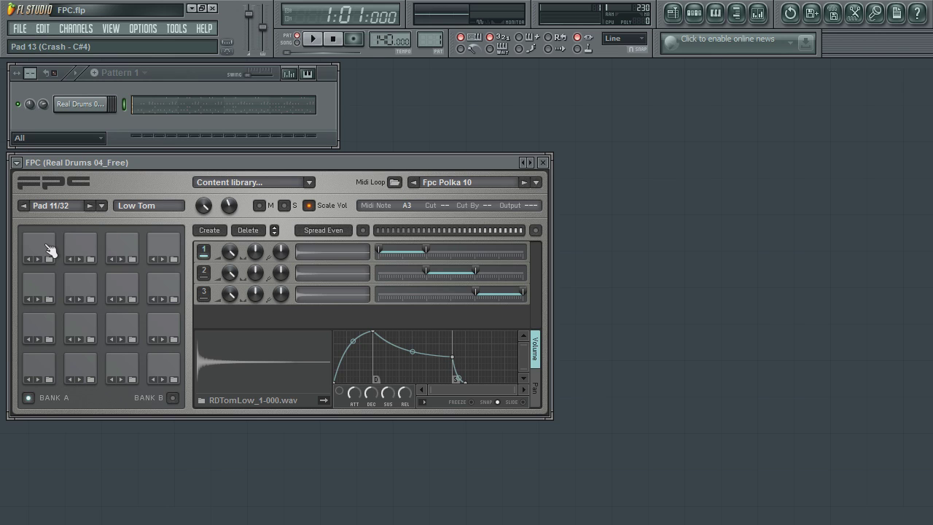
- Load the FLS_Kick 01 sample into Bank B pad 31 and preview it
{"action": "left_click", "coordinate": [174, 399]}
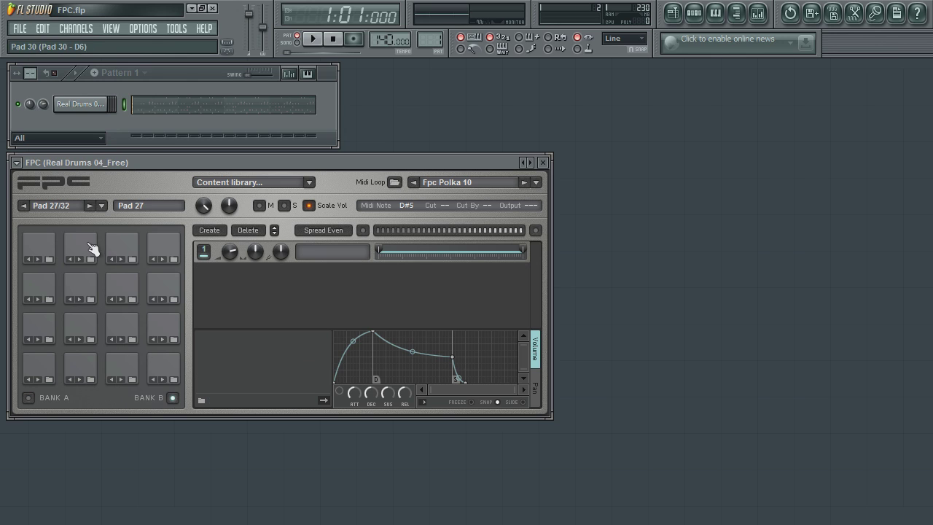
{"action": "left_click", "coordinate": [118, 245]}
{"action": "left_click", "coordinate": [203, 400]}
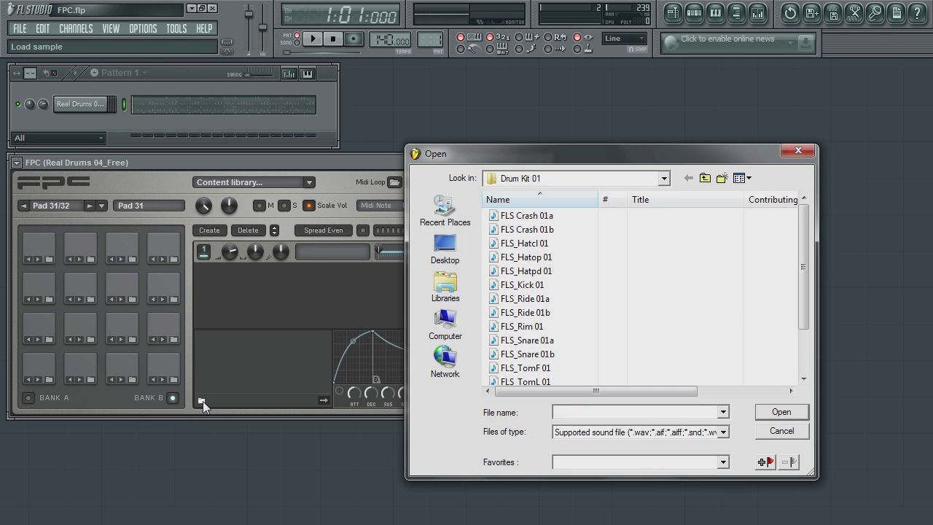
{"action": "left_click_drag", "start_coordinate": [805, 226], "coordinate": [807, 257]}
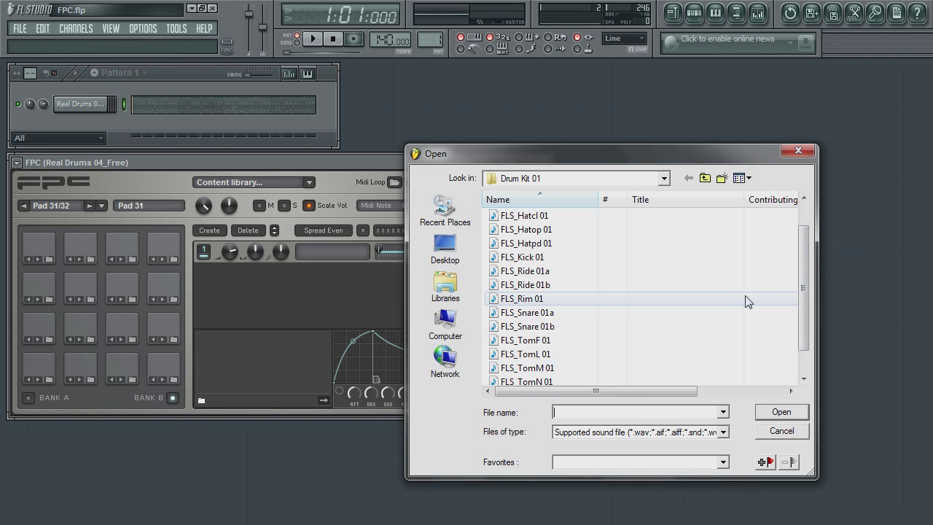
{"action": "double_click", "coordinate": [538, 258]}
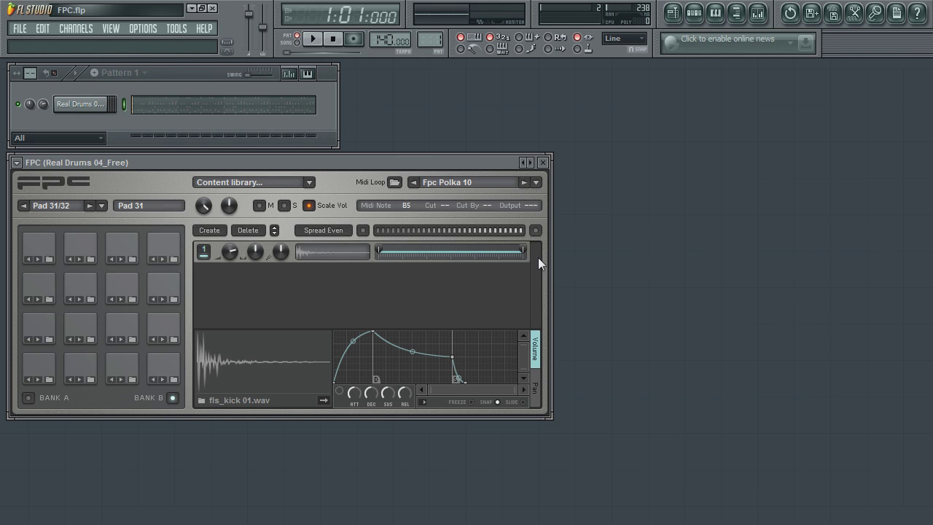
{"action": "left_click", "coordinate": [264, 367]}
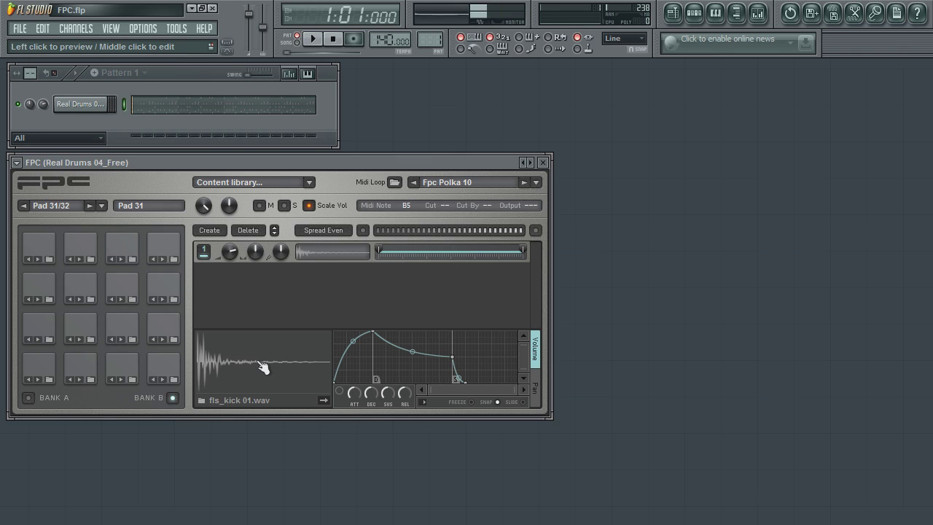
{"action": "left_click", "coordinate": [263, 367]}
{"action": "left_click", "coordinate": [325, 402]}
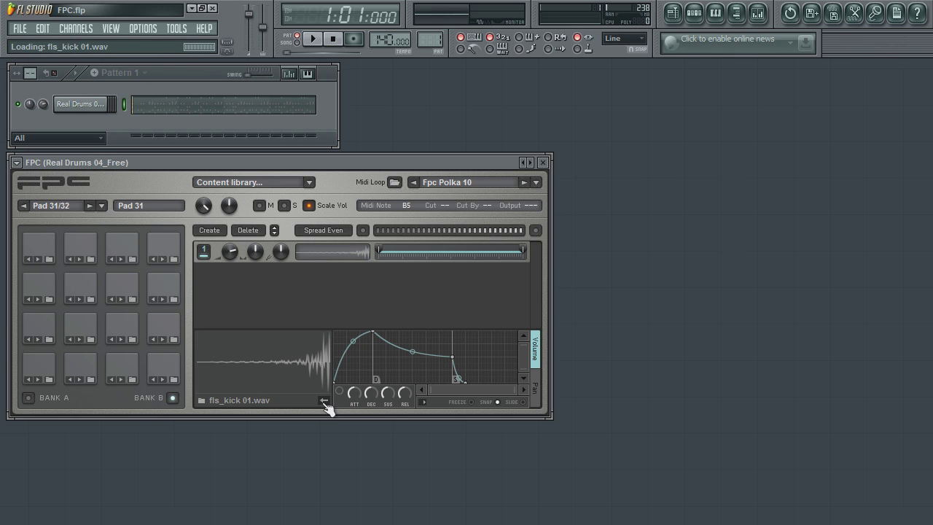
{"action": "left_click", "coordinate": [259, 370]}
{"action": "left_click", "coordinate": [257, 370]}
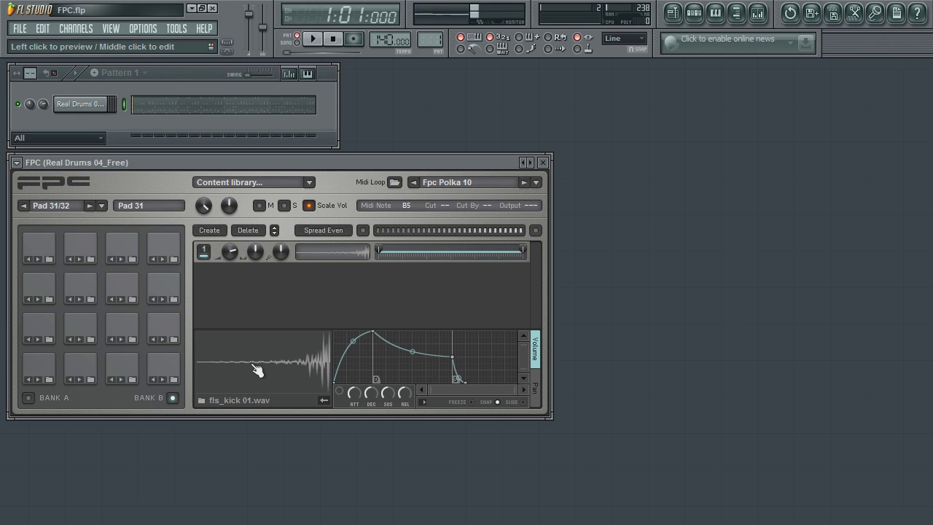
{"action": "left_click", "coordinate": [257, 369]}
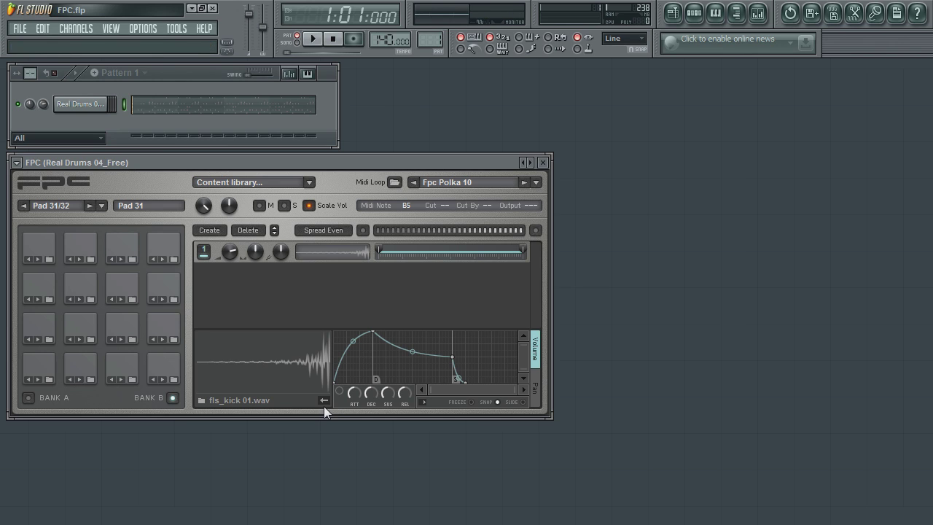
{"action": "left_click", "coordinate": [324, 402]}
{"action": "left_click", "coordinate": [248, 386]}
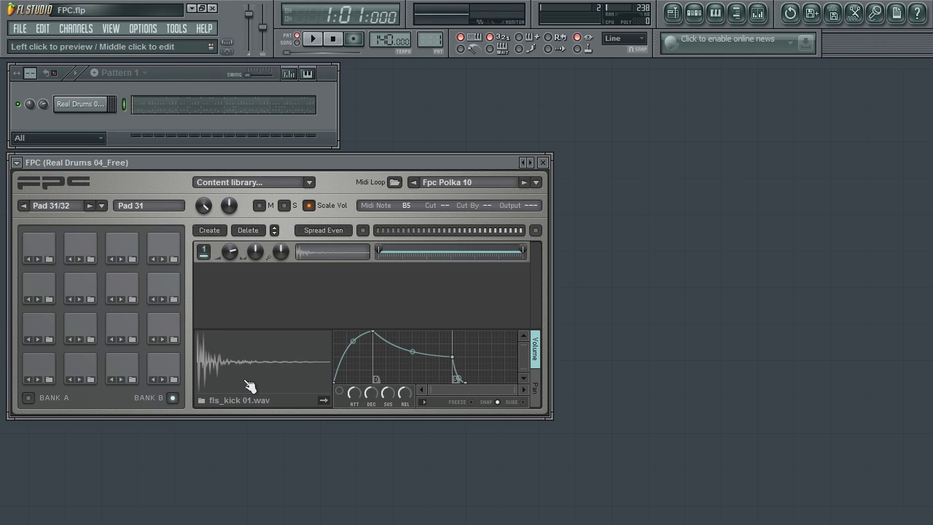
{"action": "left_click", "coordinate": [115, 248]}
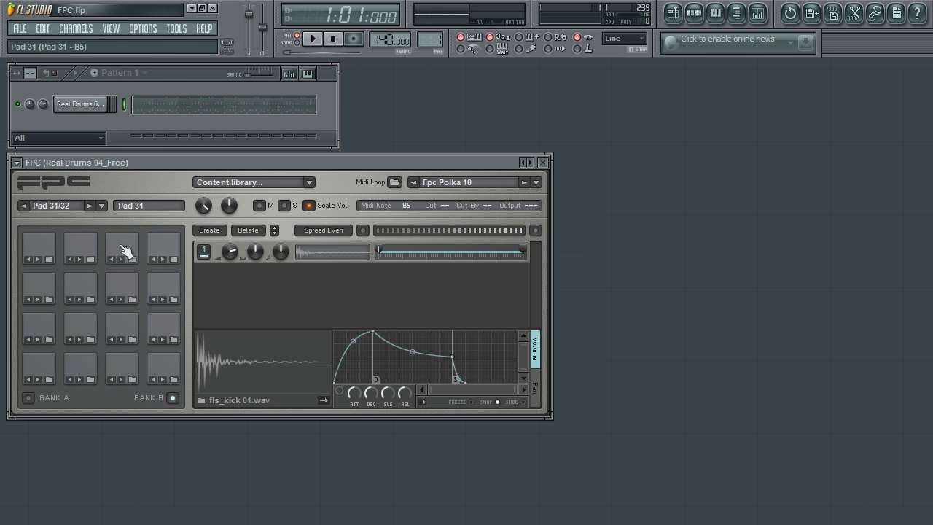
{"action": "left_click", "coordinate": [331, 258]}
- Save Pad 31 as a pad preset named 'My Preset' on the Desktop
{"action": "left_click", "coordinate": [103, 207]}
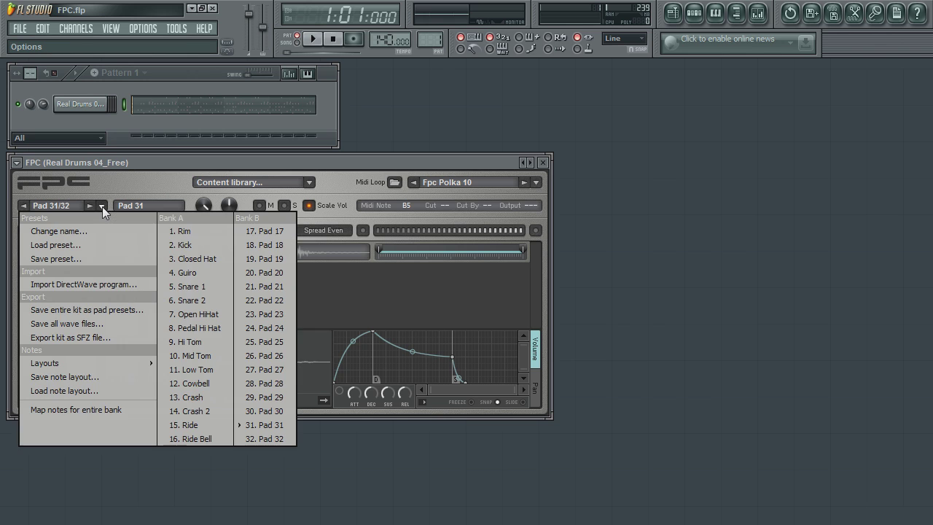
{"action": "left_click", "coordinate": [84, 260]}
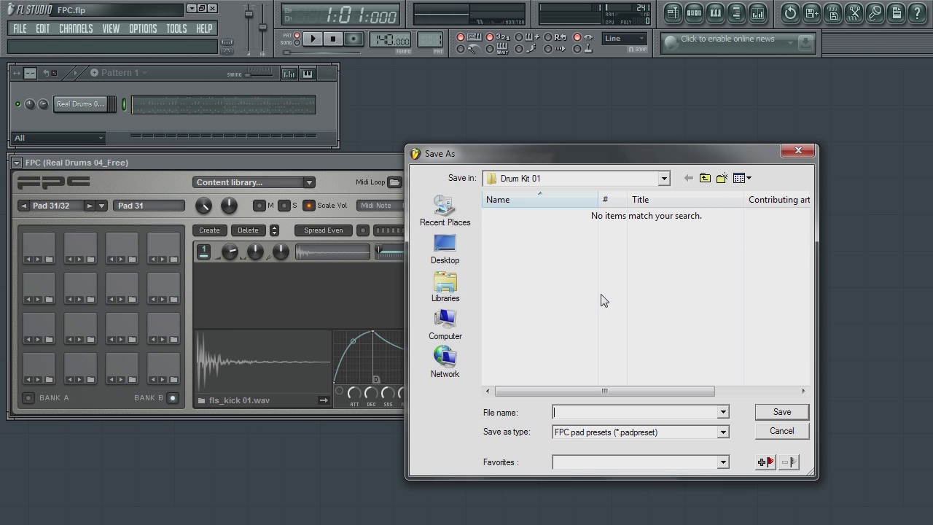
{"action": "left_click", "coordinate": [546, 182]}
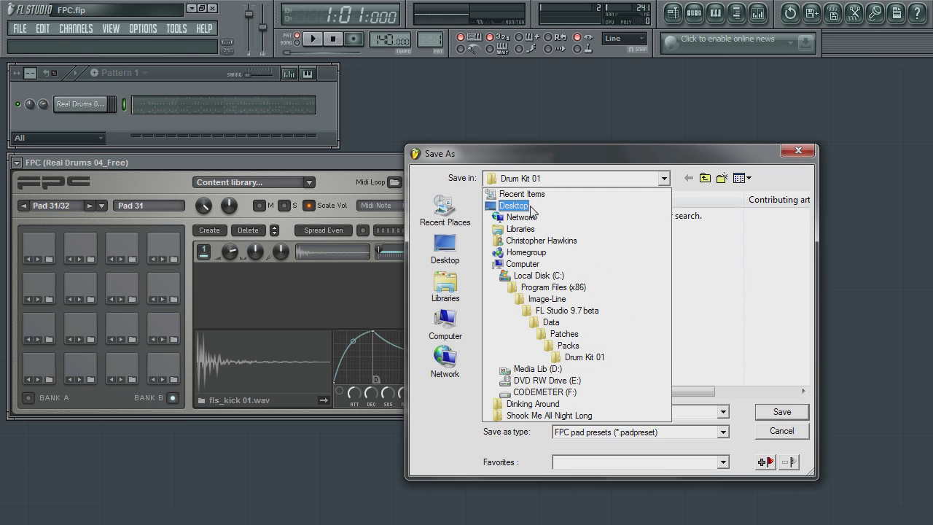
{"action": "left_click", "coordinate": [514, 206]}
{"action": "left_click", "coordinate": [583, 412]}
{"action": "type", "text": "My Preset"}
{"action": "key", "text": "Return"}
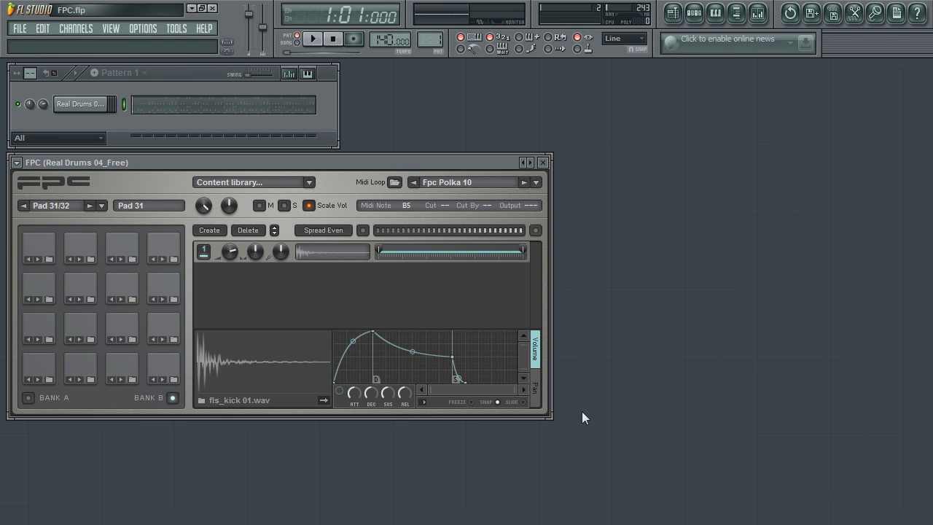
- Load the saved .padpreset file from the Desktop back onto Pad 31
{"action": "left_click", "coordinate": [133, 259]}
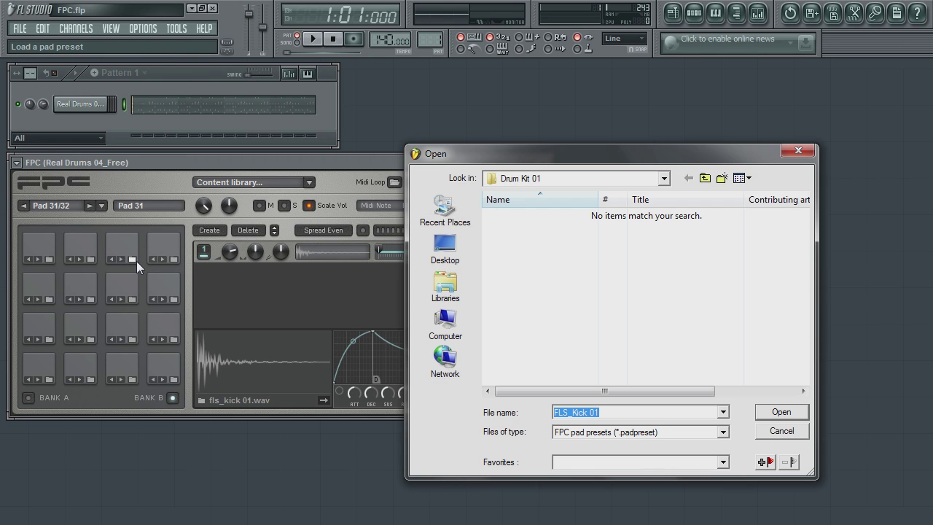
{"action": "left_click", "coordinate": [452, 252]}
{"action": "double_click", "coordinate": [713, 328]}
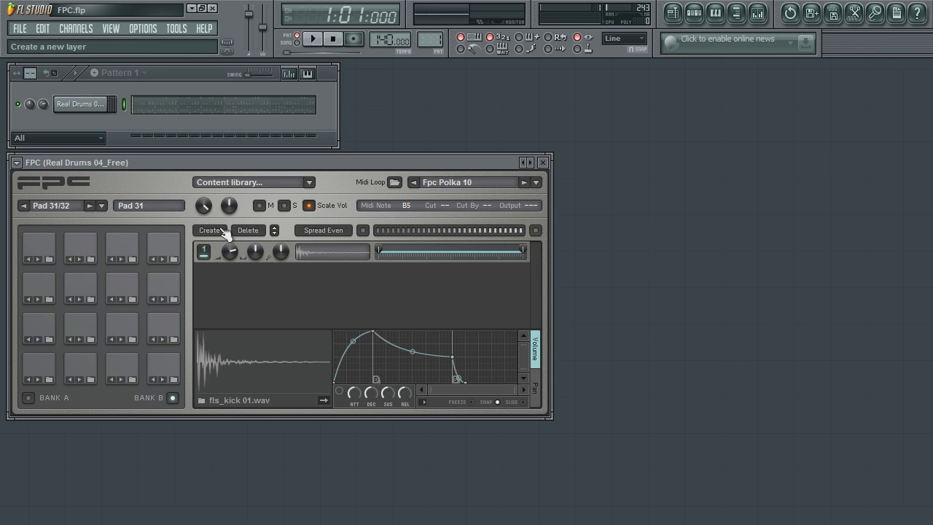
- Audition Pad 31, then reload the Desktop .padpreset onto it with Load preset
{"action": "left_click", "coordinate": [130, 254]}
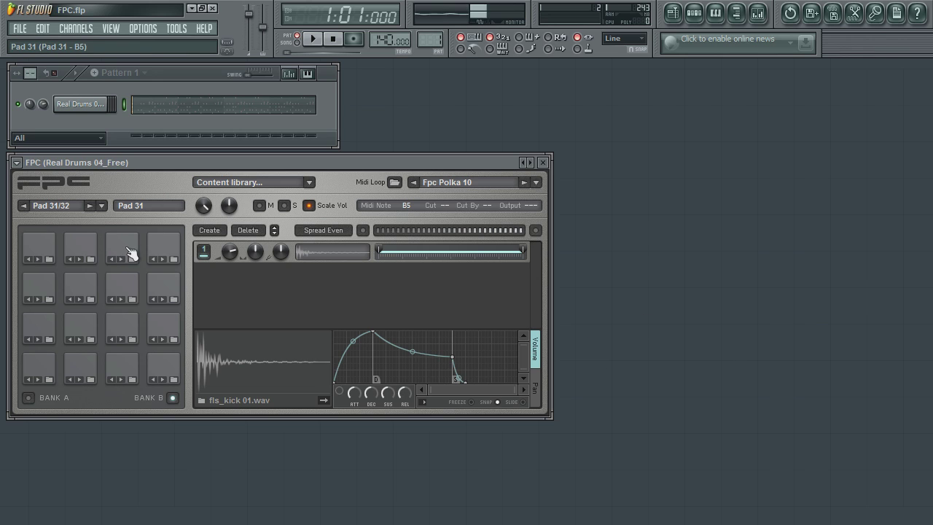
{"action": "left_click", "coordinate": [129, 254]}
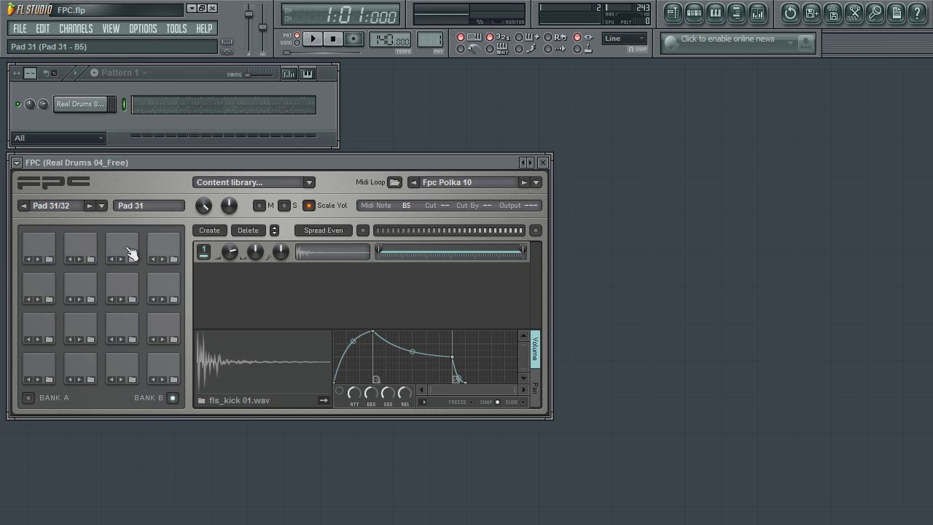
{"action": "left_click", "coordinate": [102, 206]}
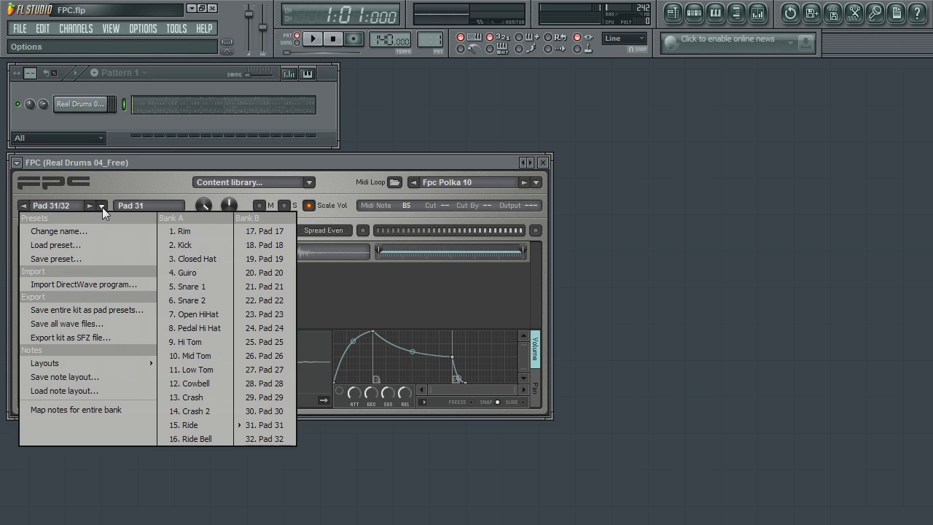
{"action": "left_click", "coordinate": [85, 247]}
{"action": "double_click", "coordinate": [734, 343]}
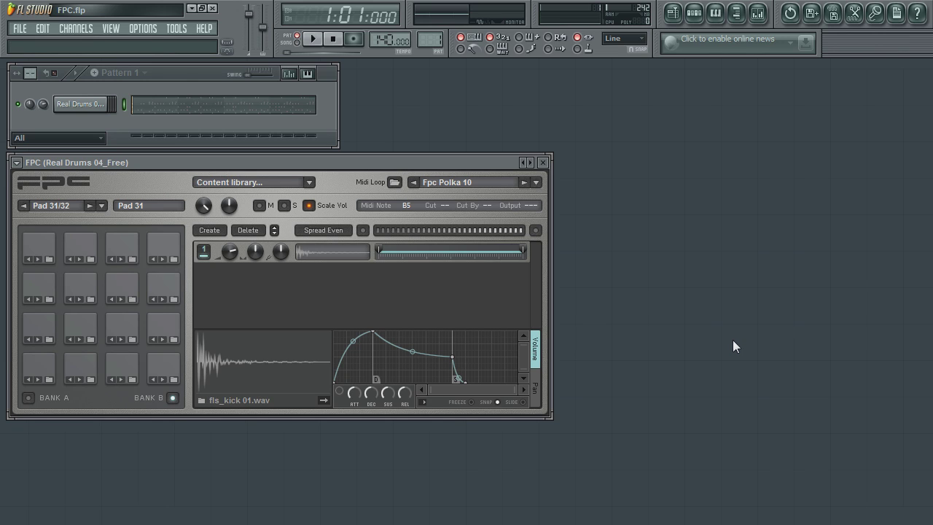
- Rename Pad 31 to 'My Kick Drum'
{"action": "left_click", "coordinate": [127, 244]}
{"action": "left_click", "coordinate": [135, 205]}
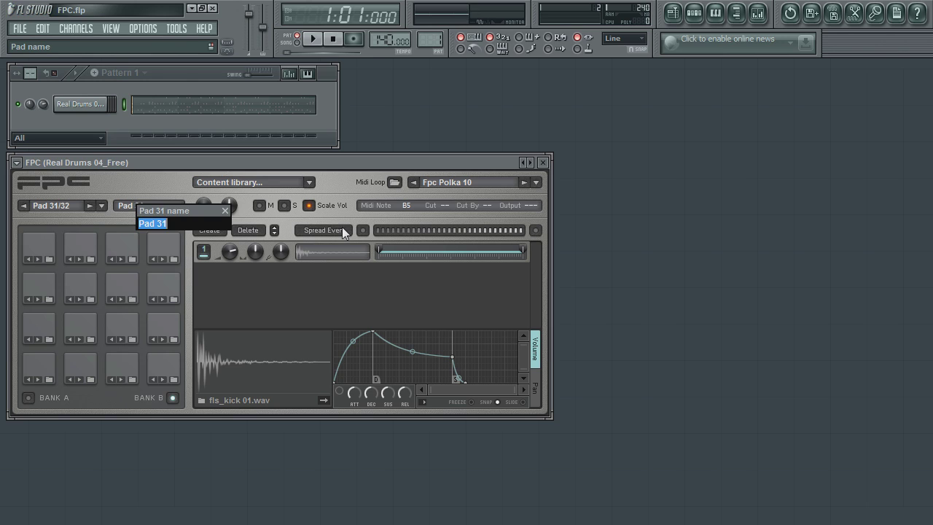
{"action": "type", "text": "My Kick Drum"}
{"action": "key", "text": "Return"}
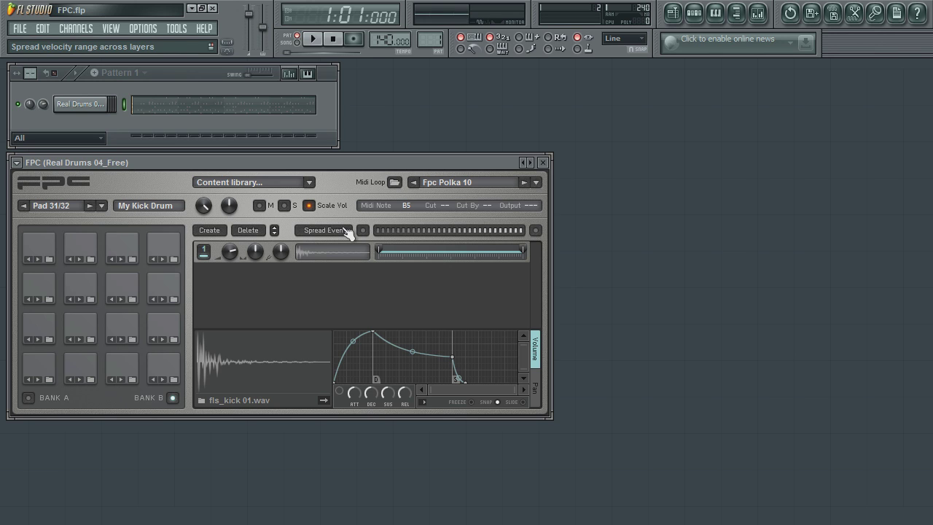
- Audition the renamed pad, confirm '31. My Kick Drum' in the pad list, and return to Bank A
{"action": "left_click", "coordinate": [117, 249]}
{"action": "left_click", "coordinate": [101, 205]}
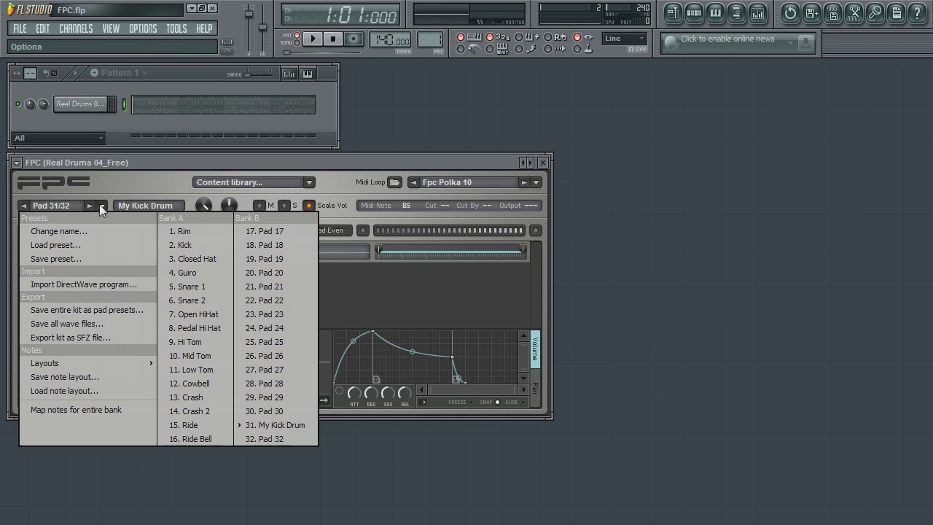
{"action": "left_click", "coordinate": [293, 424]}
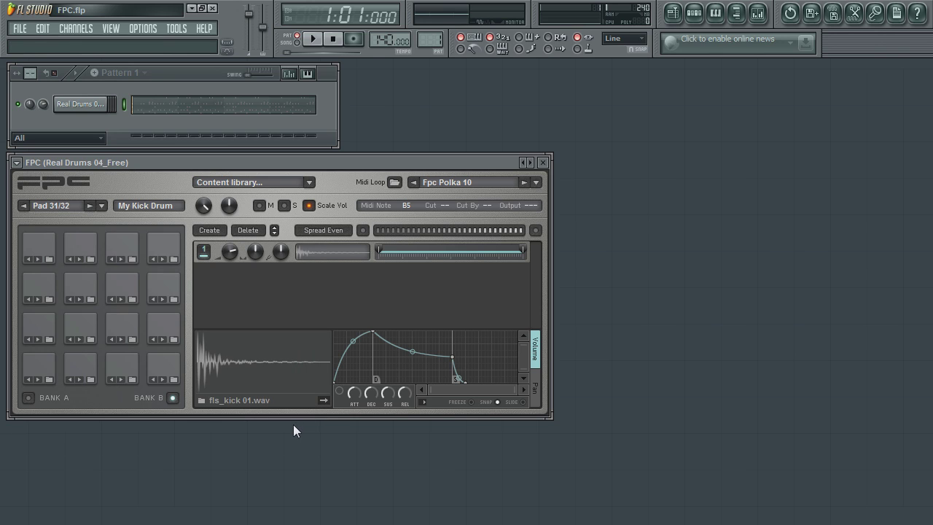
{"action": "left_click", "coordinate": [28, 398]}
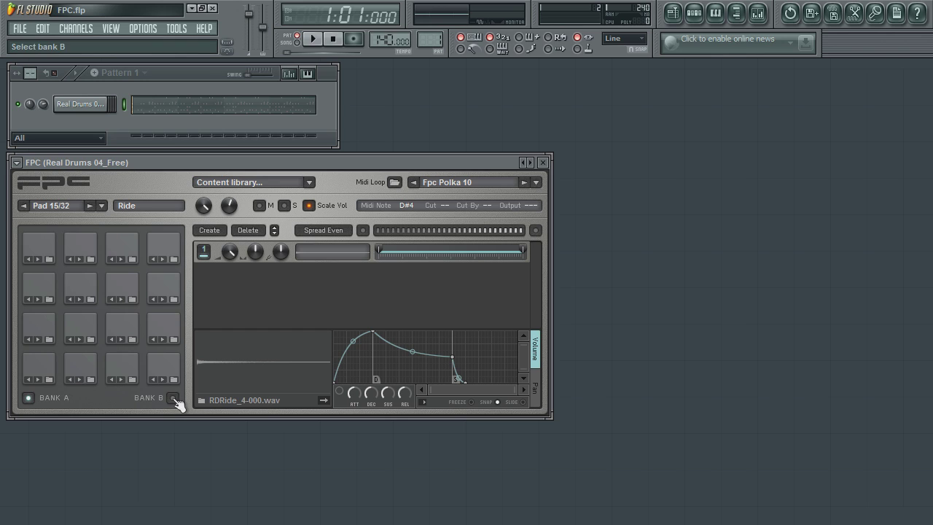
- Switch to Bank B and back to Bank A to compare the two pad banks
{"action": "left_click", "coordinate": [174, 399]}
{"action": "left_click", "coordinate": [28, 399]}
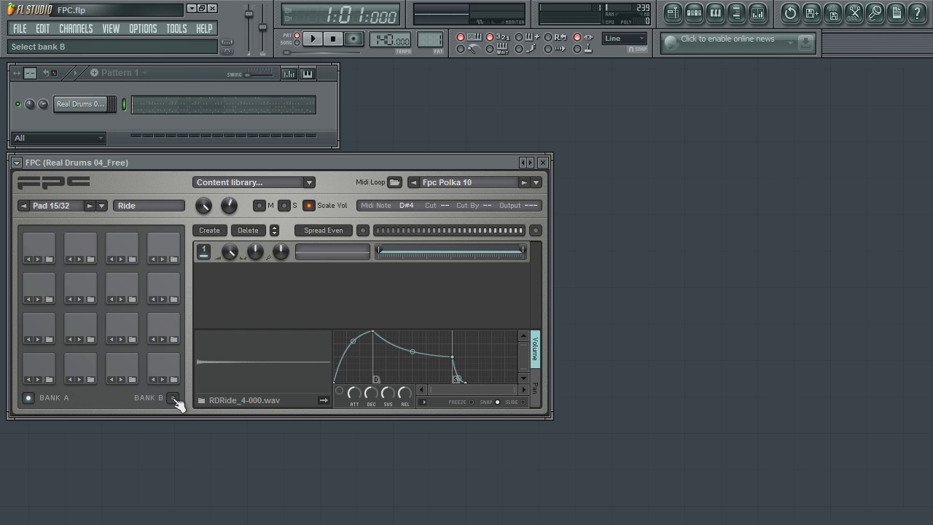